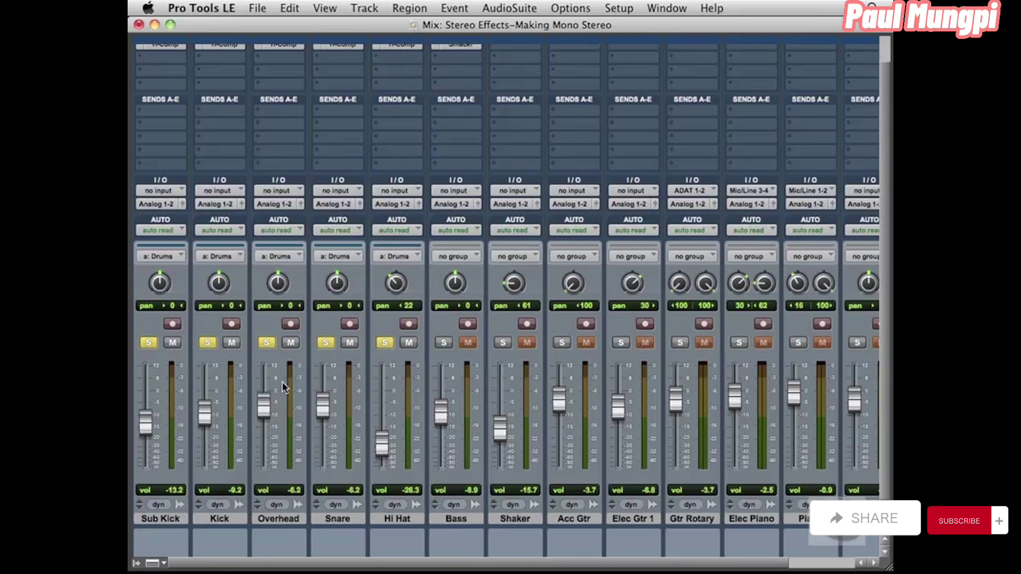
Start playback of the 'Stereo Effects-Making Mono Stereo' session so the channel meters are active.
key("space")
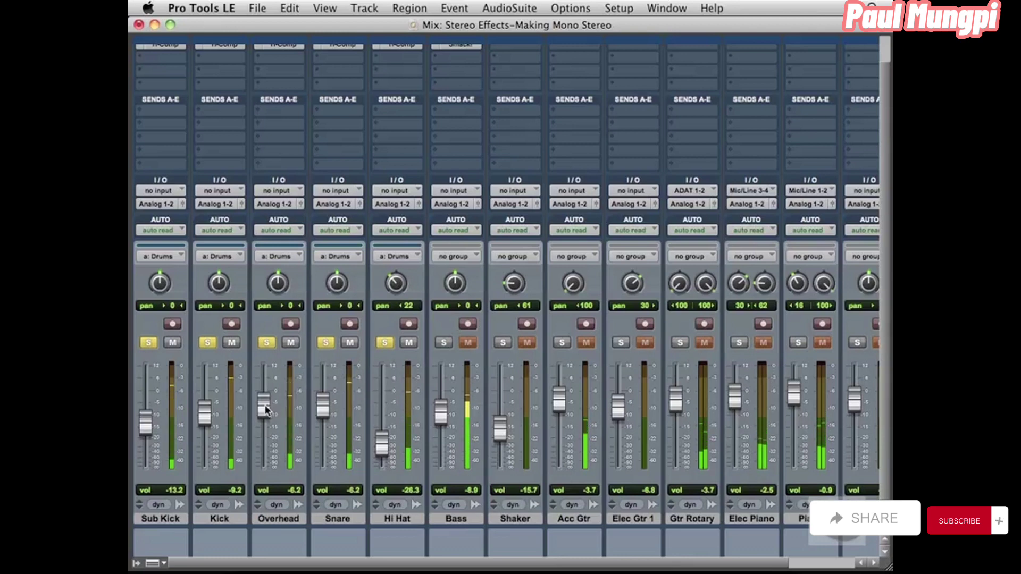
Nudge the drum faders up, set Hi Hat to -17.5 panned 25 left, and centre the Overhead pan.
left_click_drag(265, 404, 267, 400)
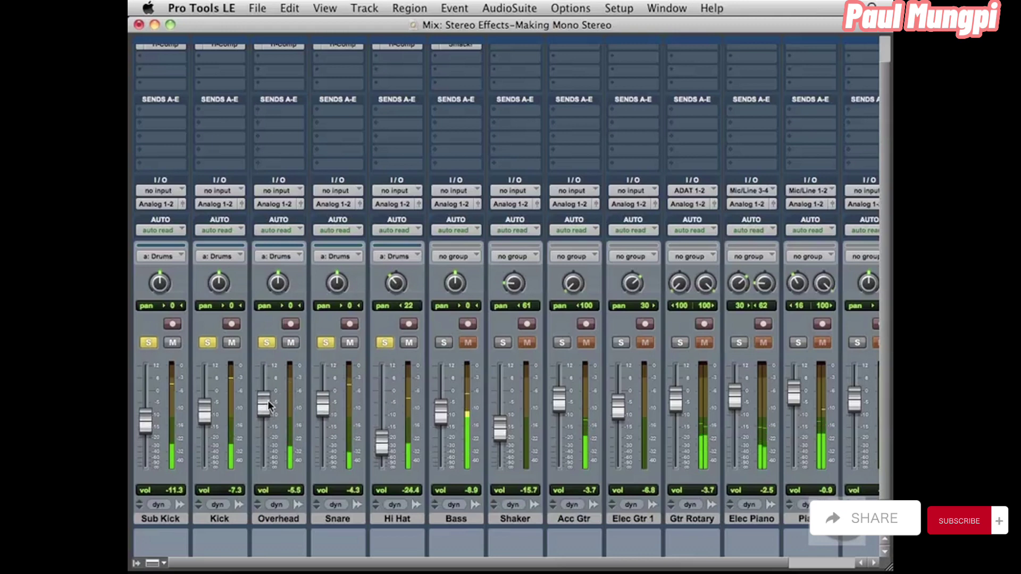
left_click_drag(278, 285, 276, 220)
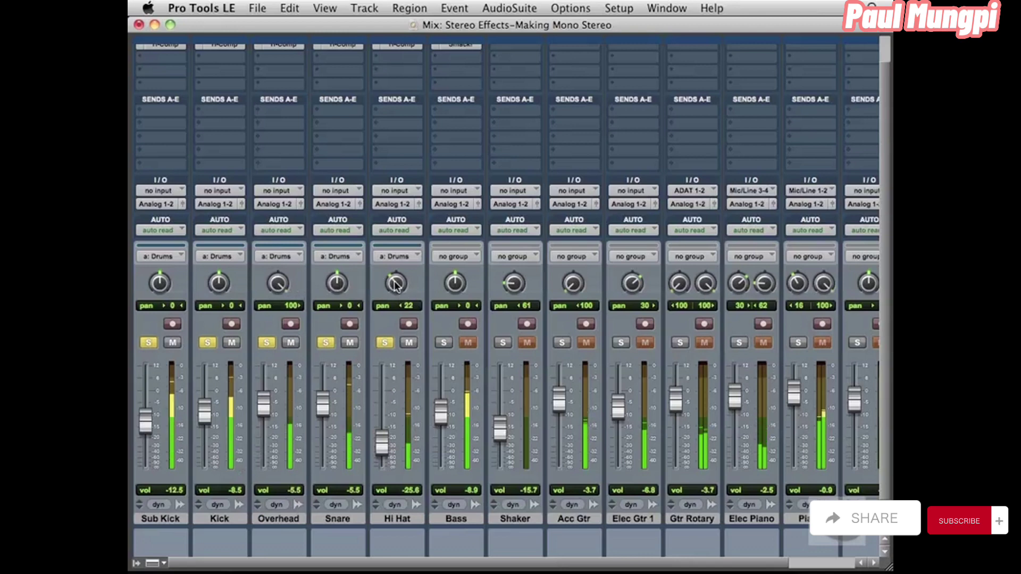
left_click_drag(394, 285, 393, 288)
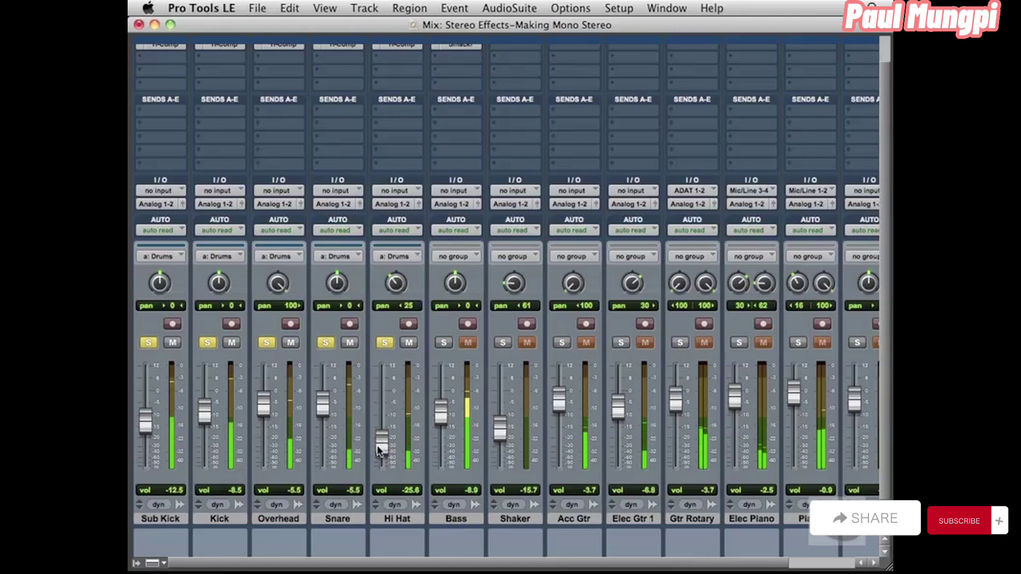
mouse_move(384, 429)
left_mouse_down()
mouse_move(394, 396)
mouse_move(397, 459)
mouse_move(403, 432)
left_mouse_up()
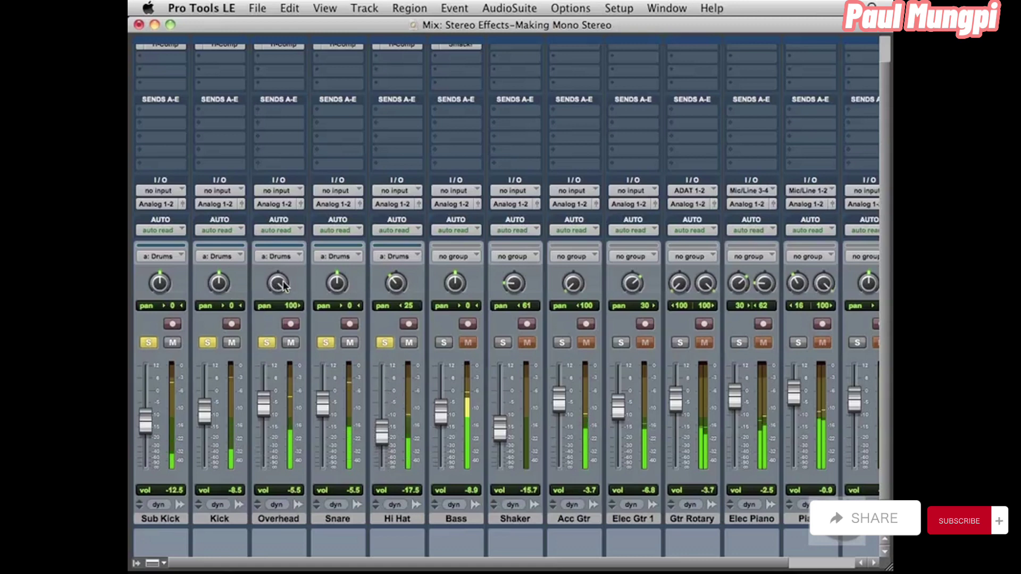
left_click_drag(284, 285, 284, 322)
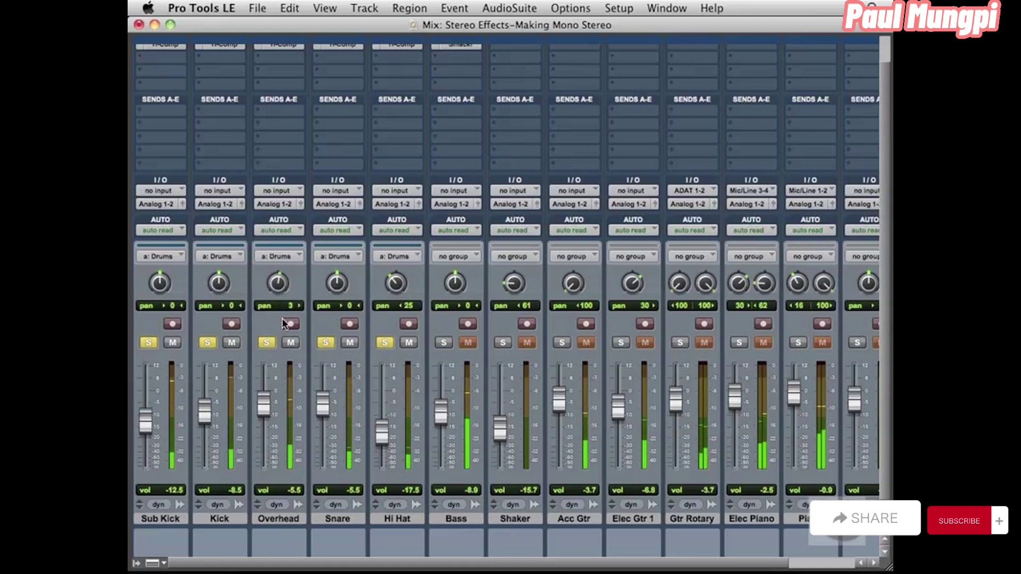
left_click(277, 285, "alt")
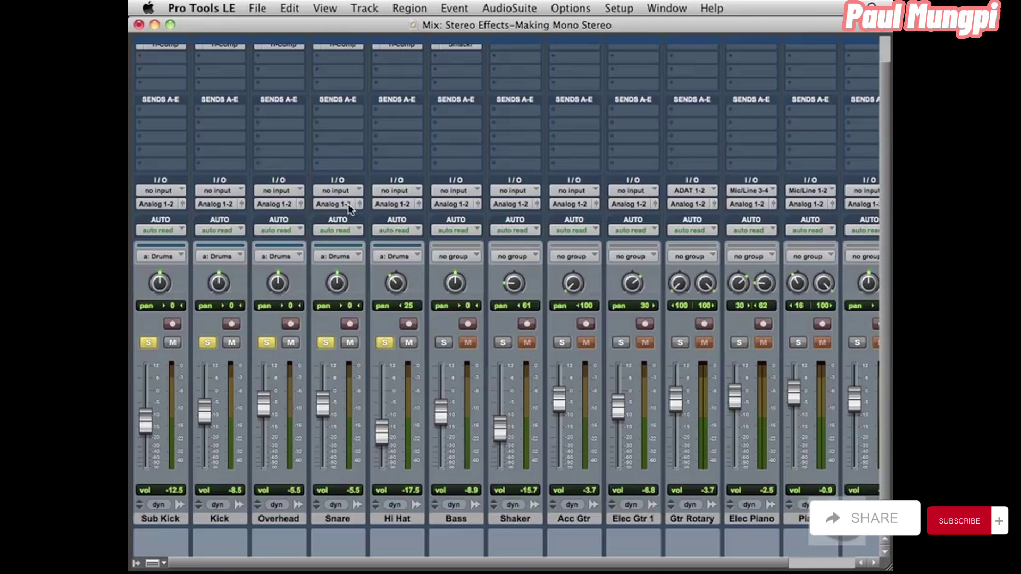
Add Medium Delay II (mono/stereo) from the Delay plug-ins to the Overhead insert slot.
left_click(259, 56)
mouse_move(295, 85)
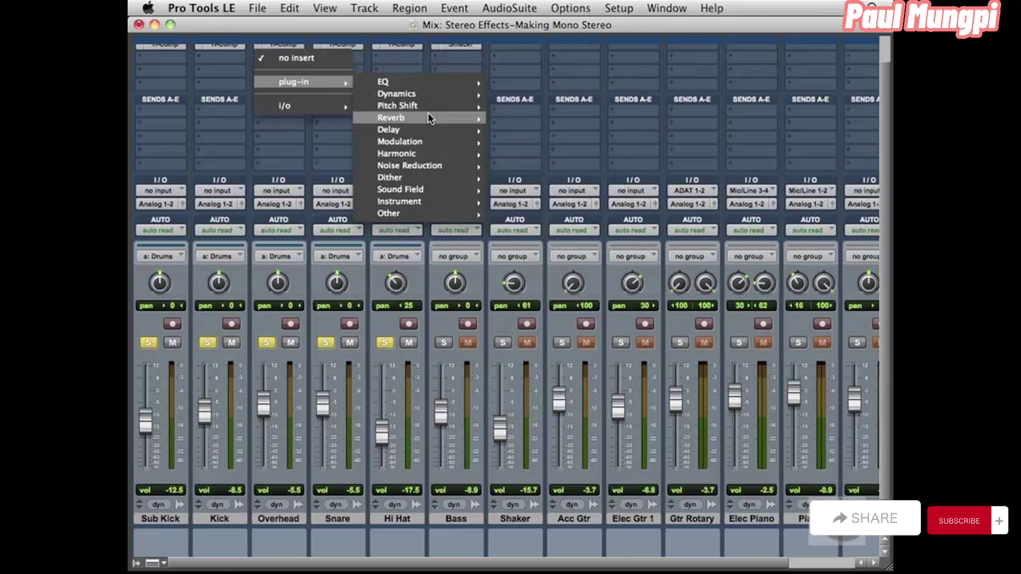
mouse_move(393, 131)
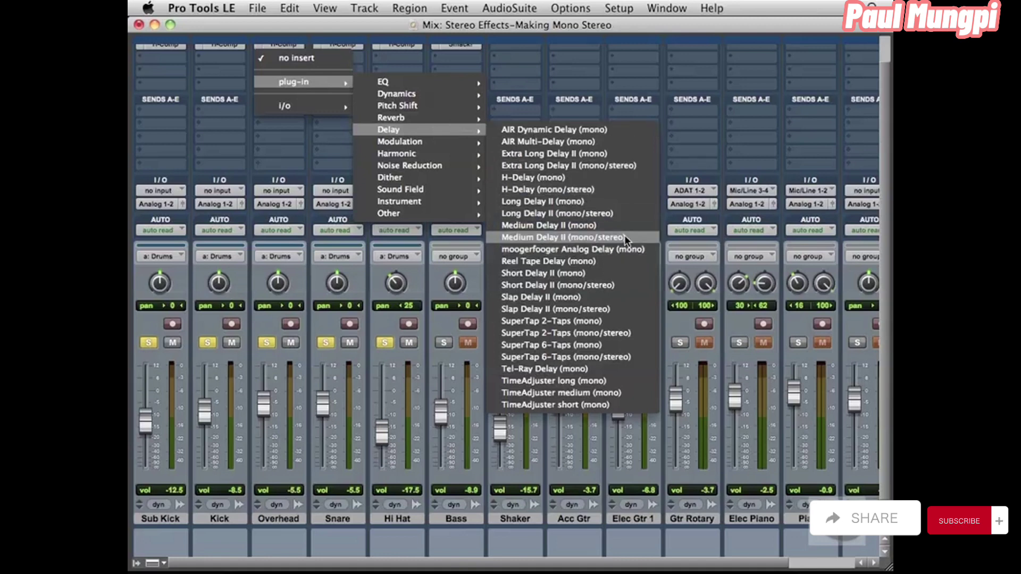
left_click(572, 237)
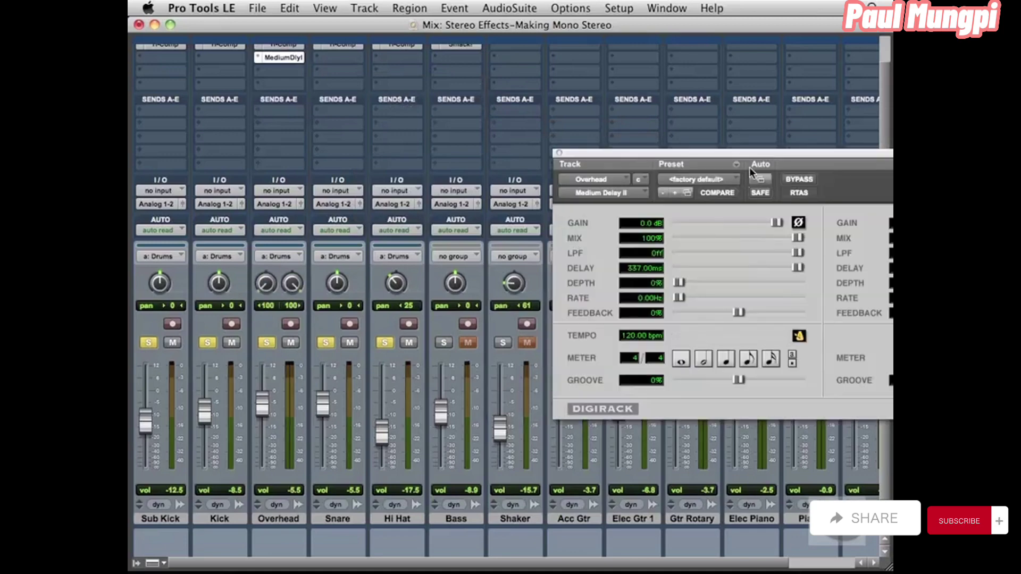
Set the Medium Delay II left Mix to 0% and the right delay time to 12.72 ms.
left_click_drag(751, 154, 492, 139)
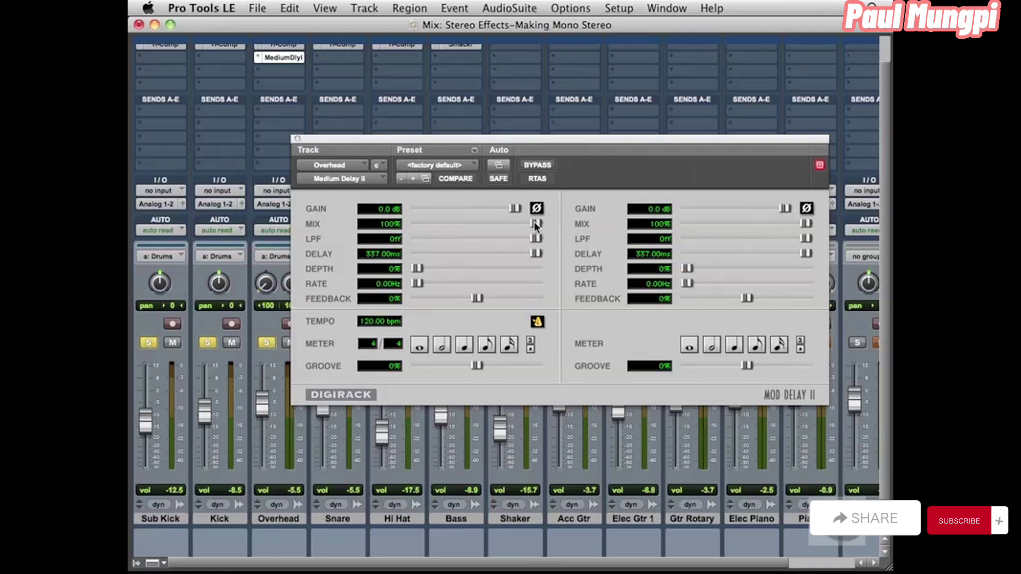
left_click_drag(536, 224, 405, 223)
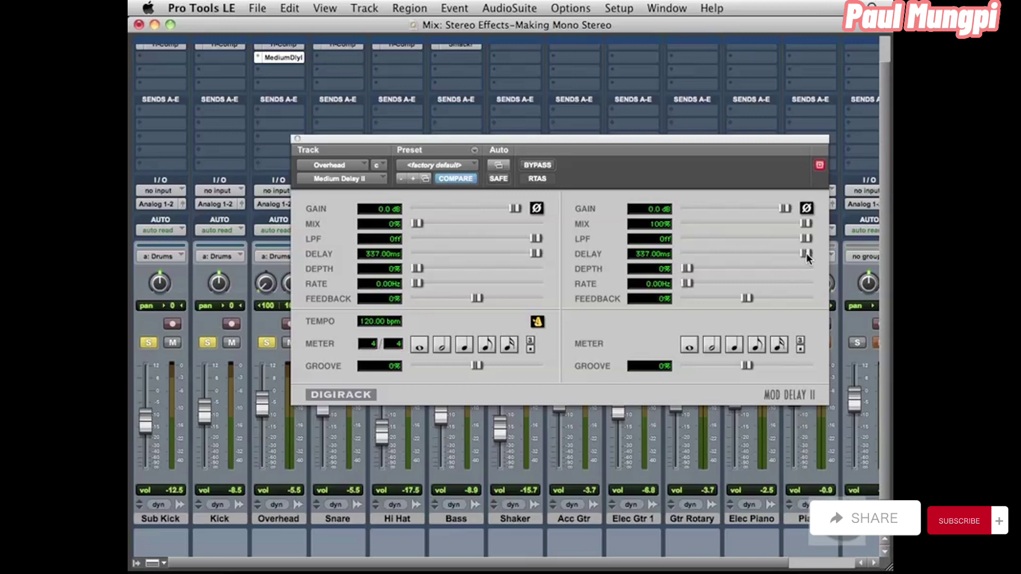
left_click_drag(806, 253, 765, 253)
left_click_drag(766, 253, 705, 258)
left_click_drag(704, 252, 691, 252)
left_click_drag(513, 136, 567, 134)
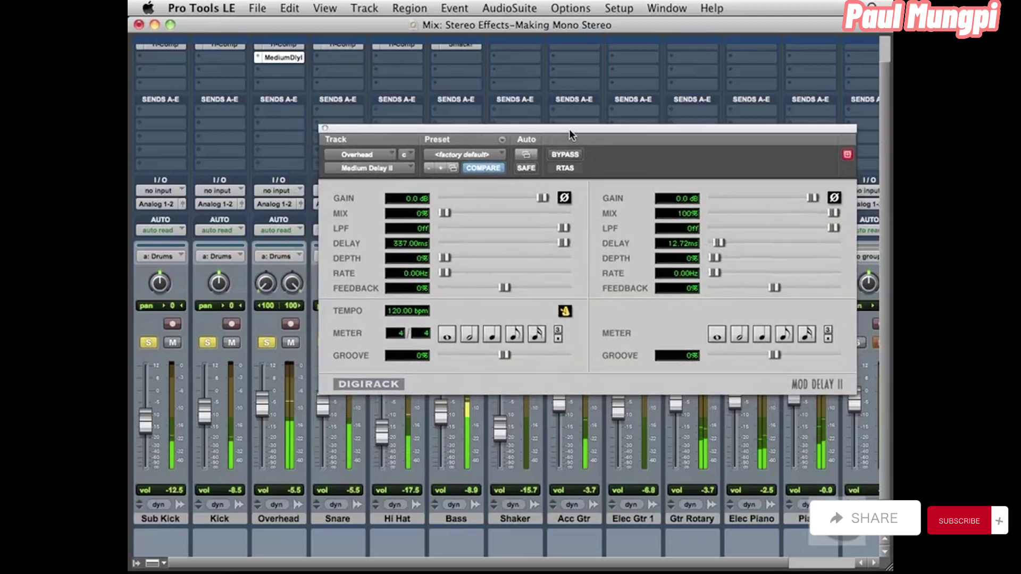
Solo the Overhead track on its own.
left_click(267, 342)
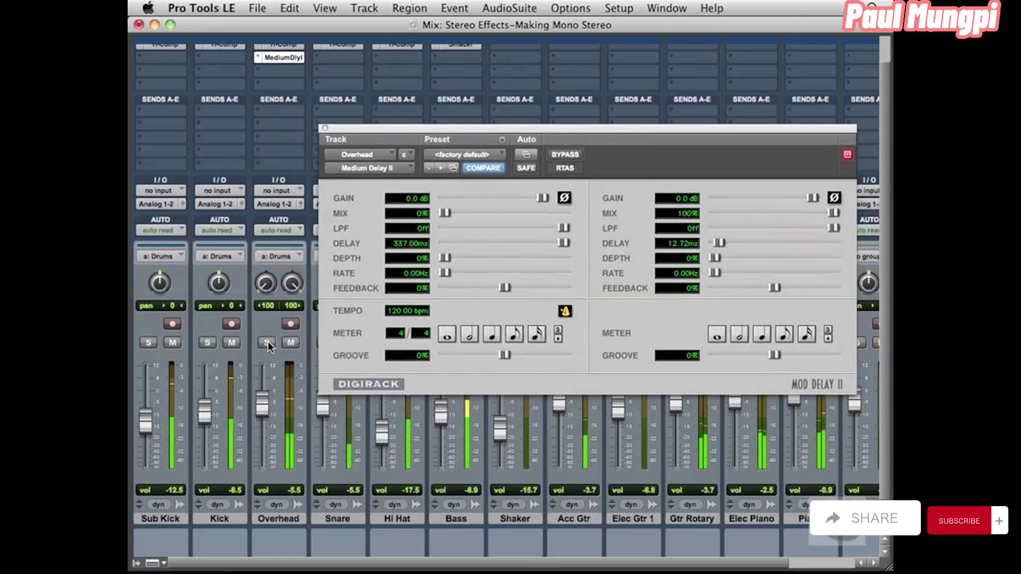
left_click(267, 341)
left_click(267, 343)
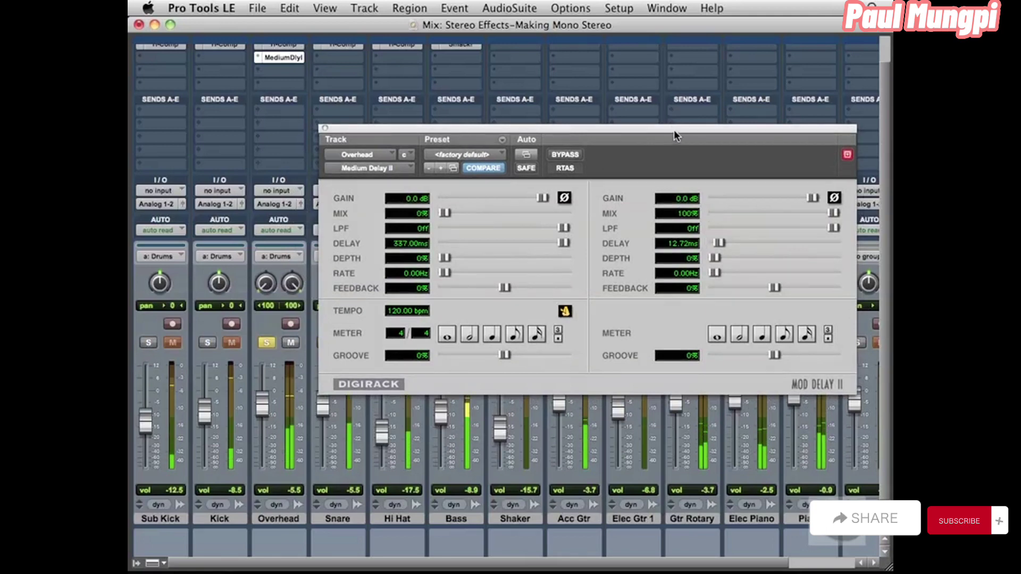
left_click_drag(674, 130, 661, 126)
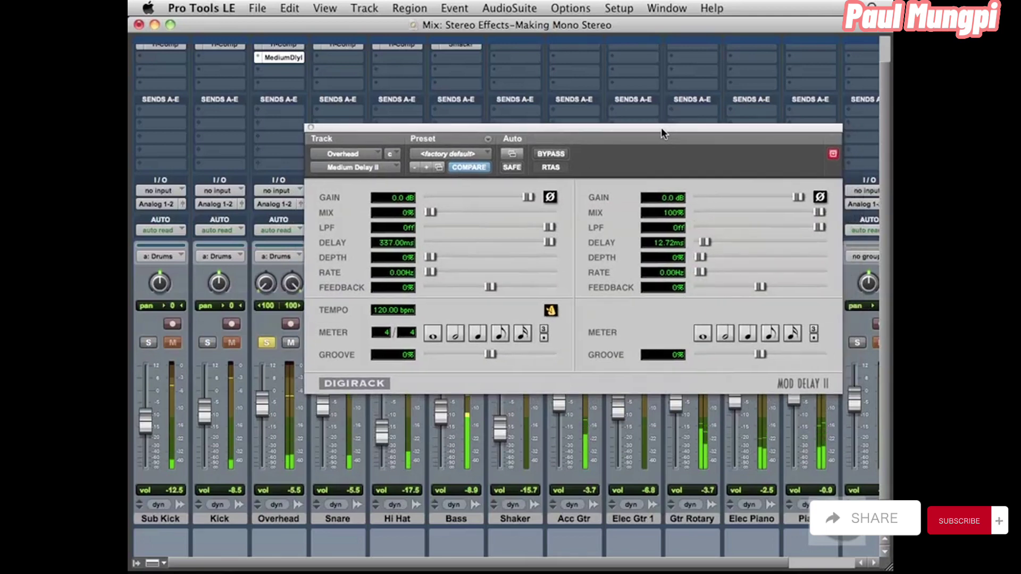
Audition the delay bypassed and the left polarity flipped, leaving both switched off.
left_click(552, 154)
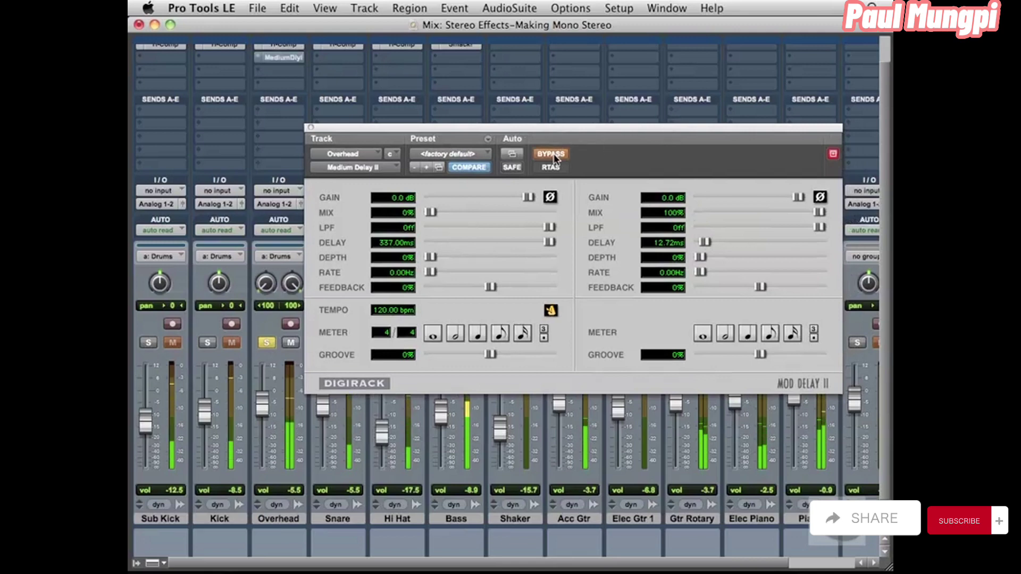
left_click(554, 154)
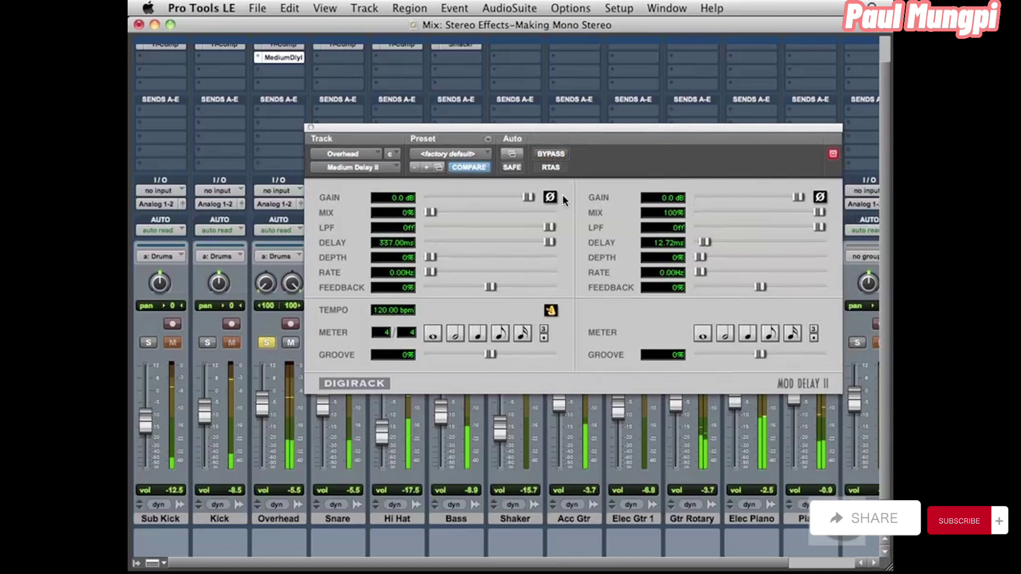
left_click(549, 198)
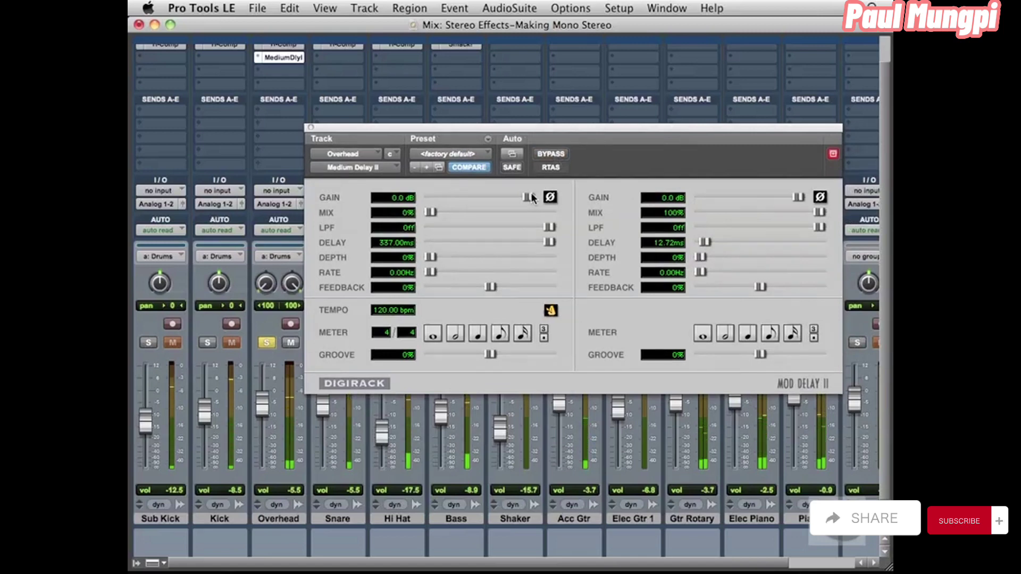
left_click(549, 197)
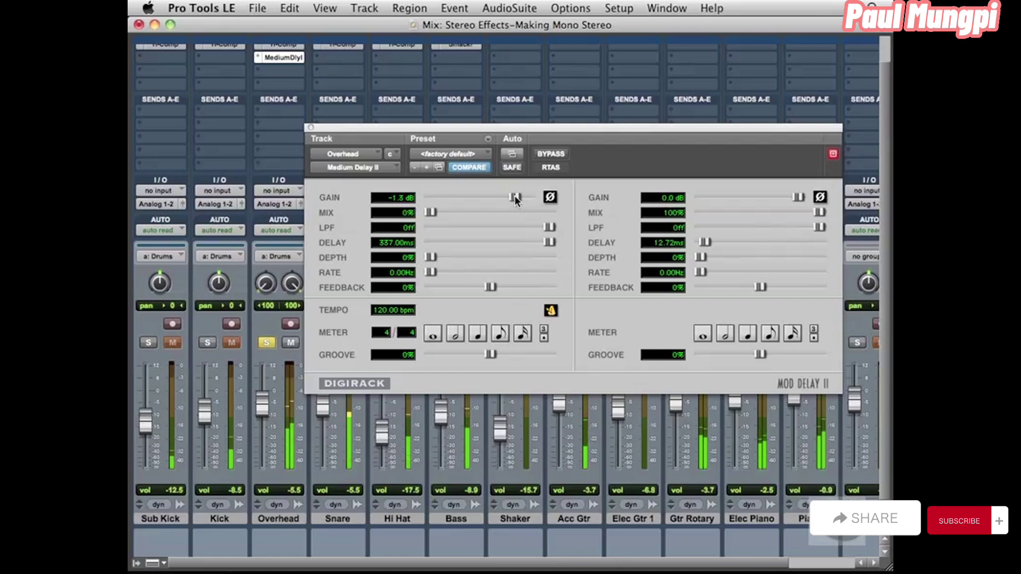
Set the delay's left gain to -5.2 dB and right delay to 6.48 ms, then solo the Kick tracks too.
left_click_drag(514, 196, 513, 196)
left_click_drag(706, 243, 703, 241)
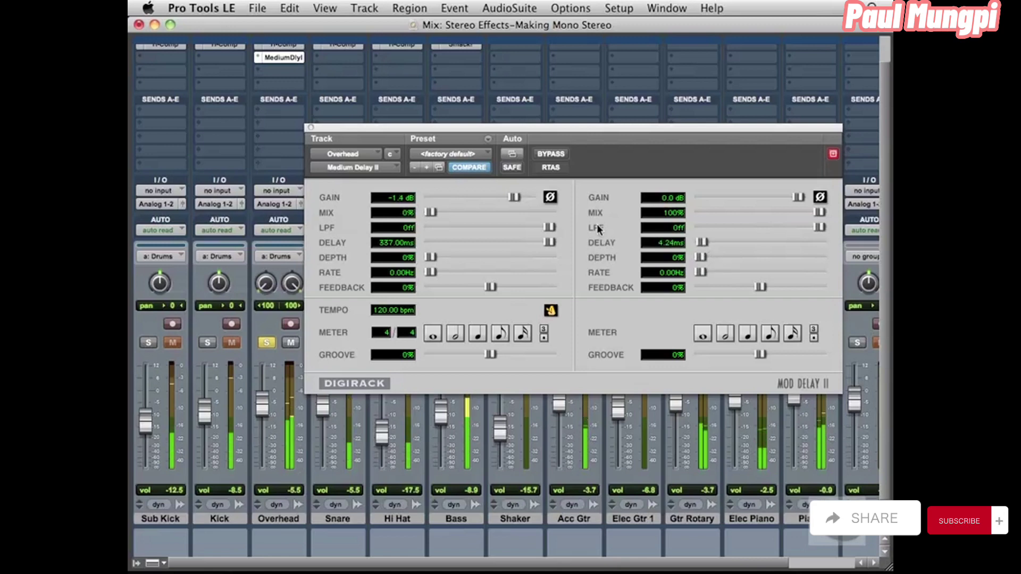
left_click_drag(509, 196, 486, 202)
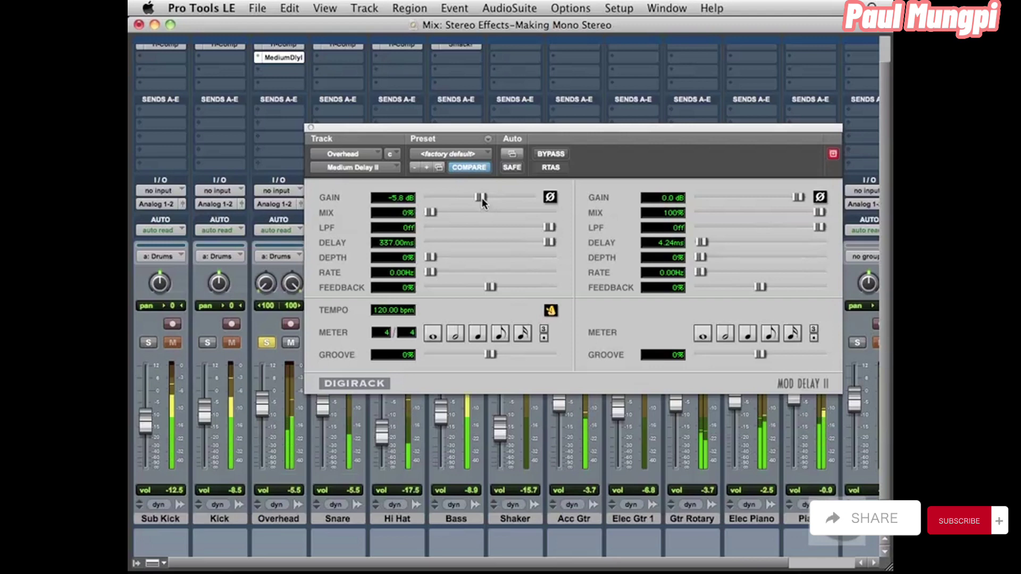
left_click_drag(482, 198, 475, 199)
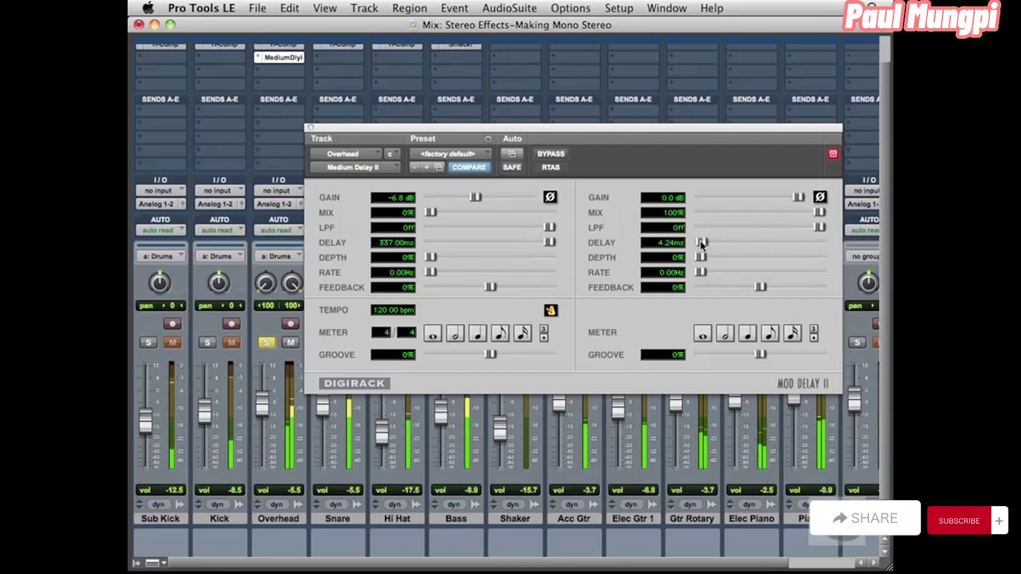
left_click_drag(700, 240, 700, 241)
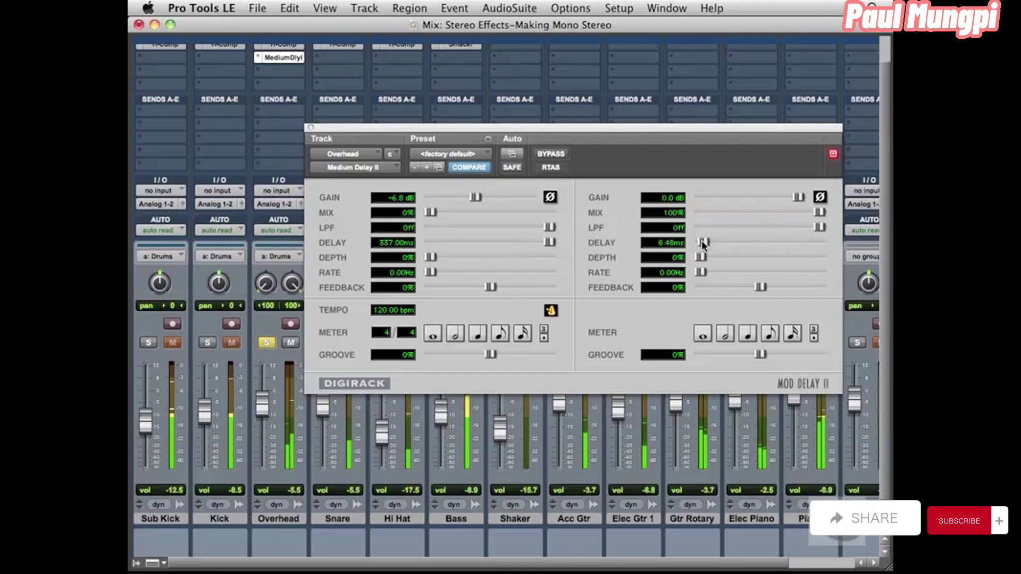
left_click_drag(477, 197, 484, 196)
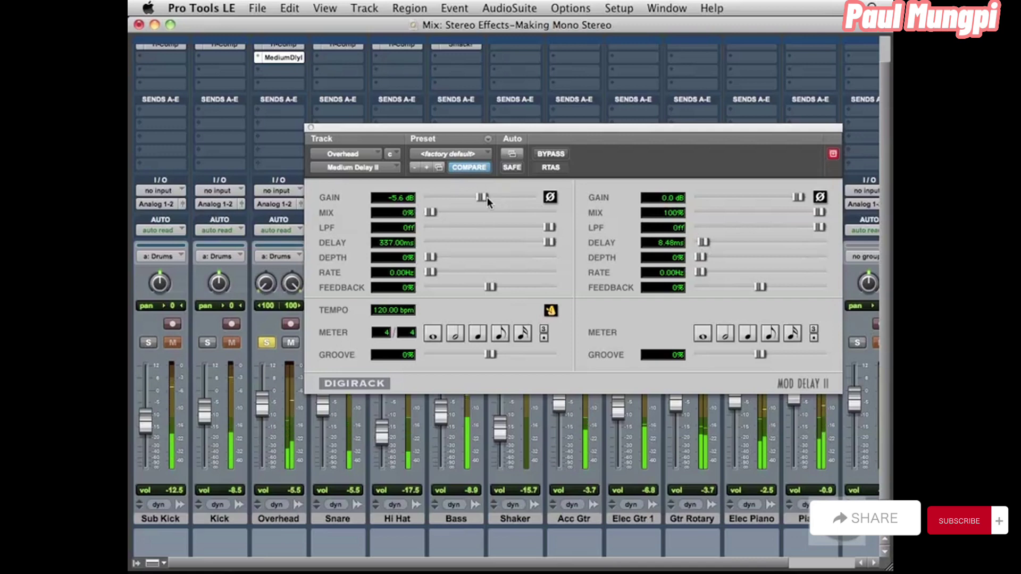
left_click(487, 197)
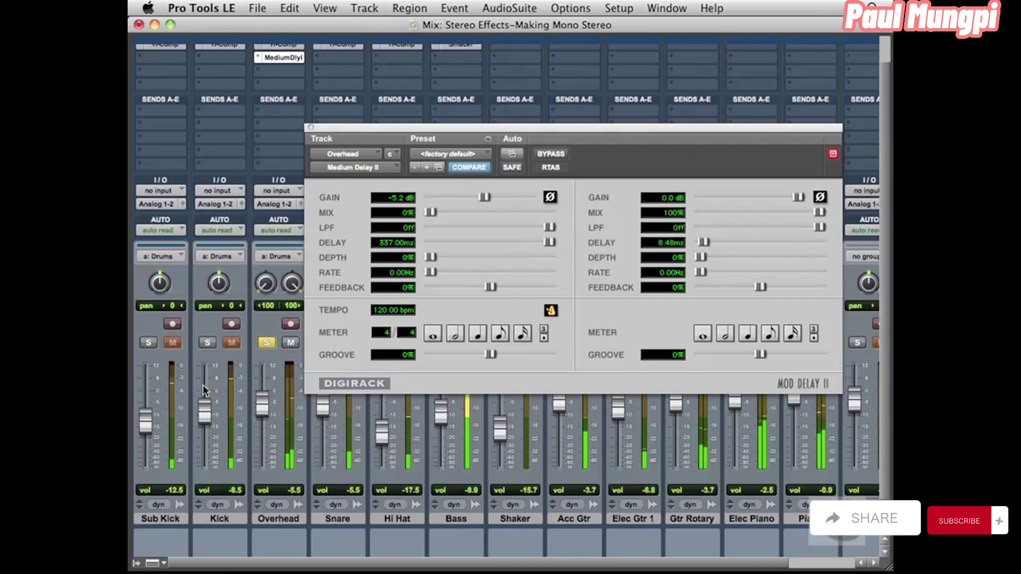
left_click(208, 343)
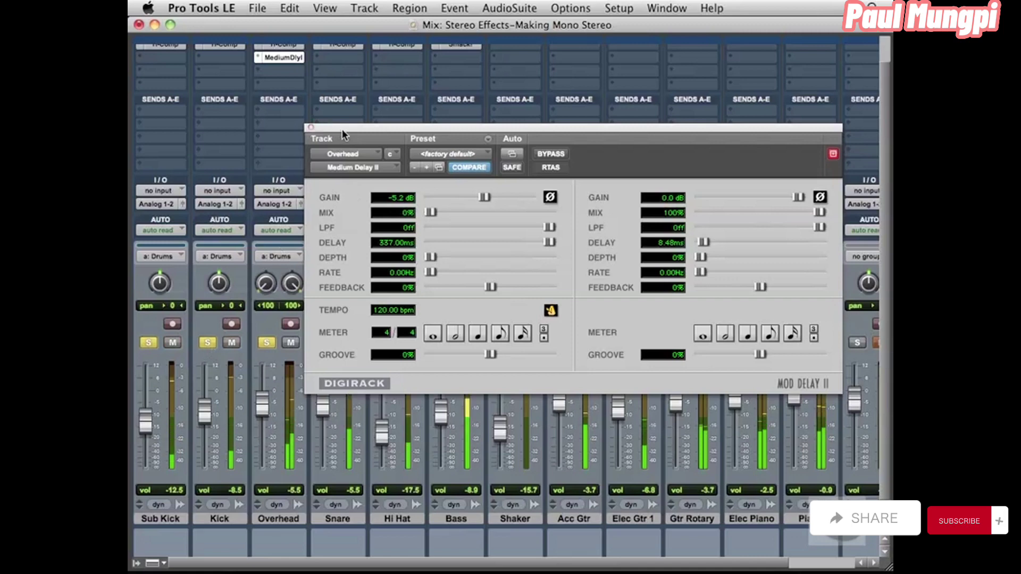
Unsolo the drum tracks and raise the Overhead delay's left gain to -4.2 dB.
left_click_drag(343, 129, 377, 130)
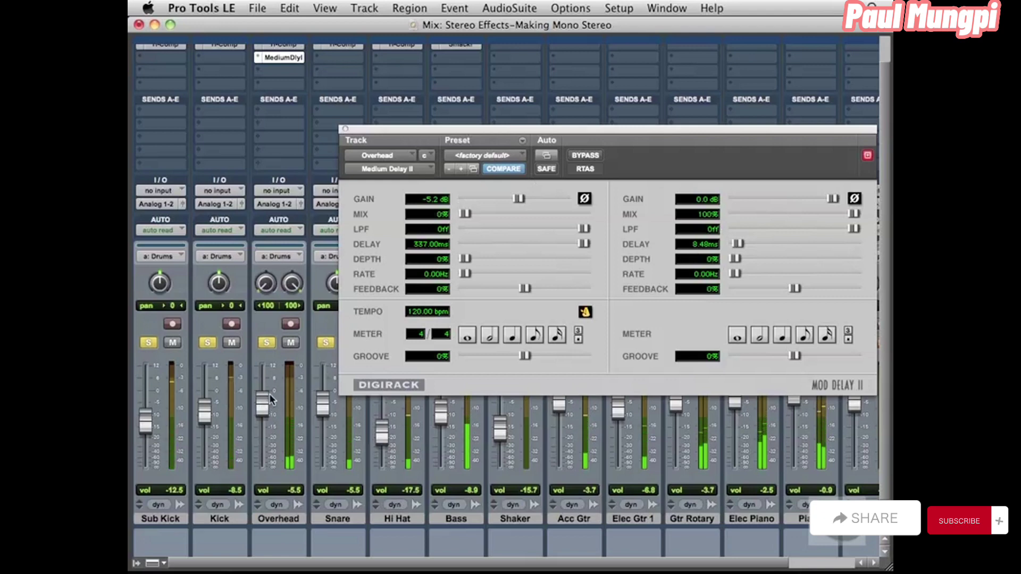
left_click(289, 341)
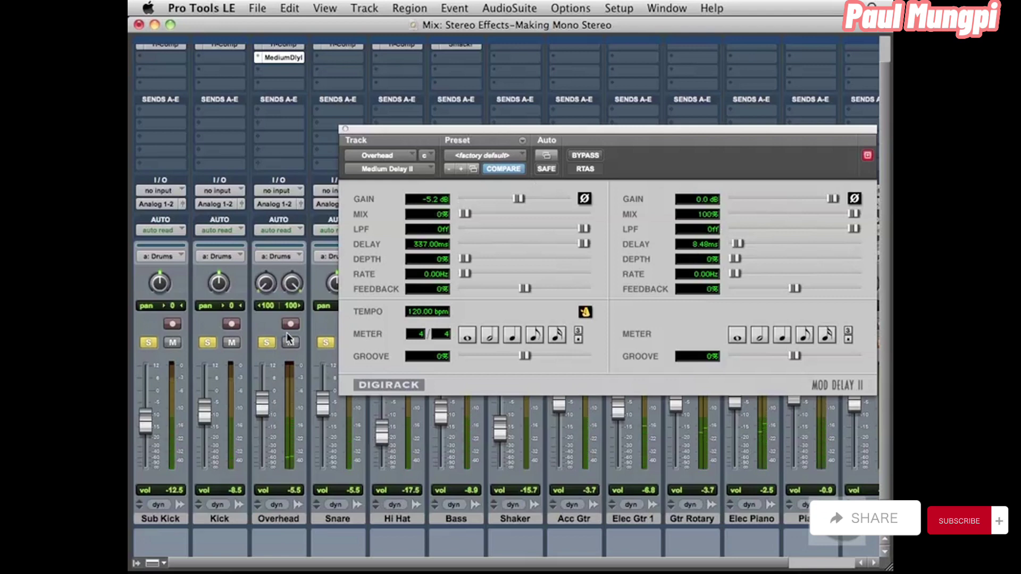
left_click(265, 344)
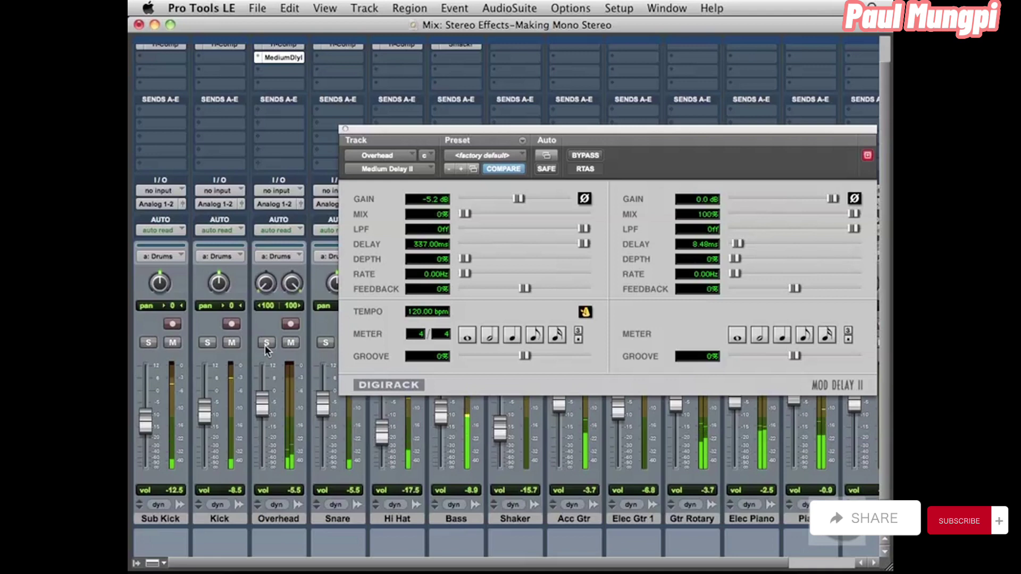
left_click_drag(517, 199, 524, 198)
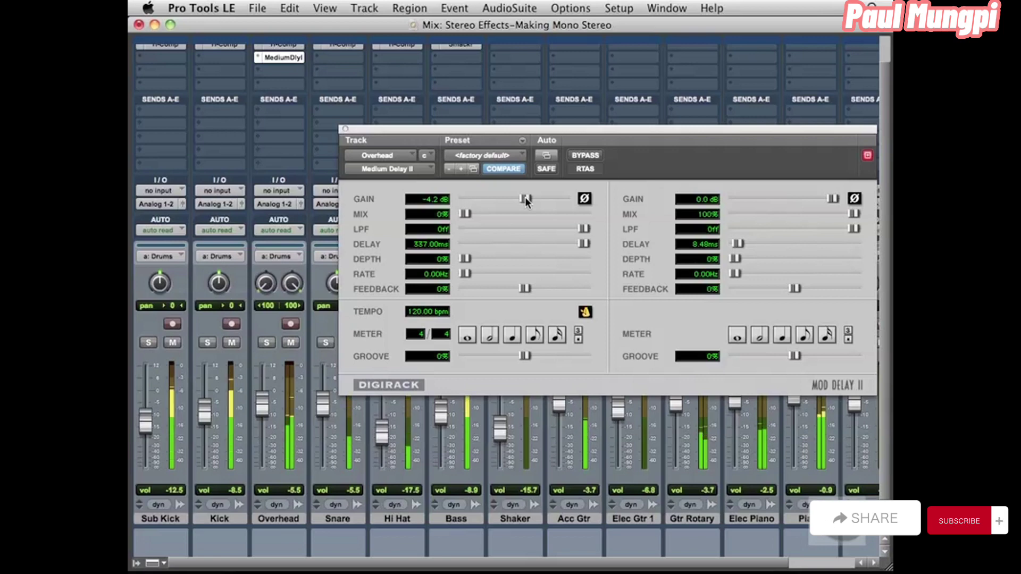